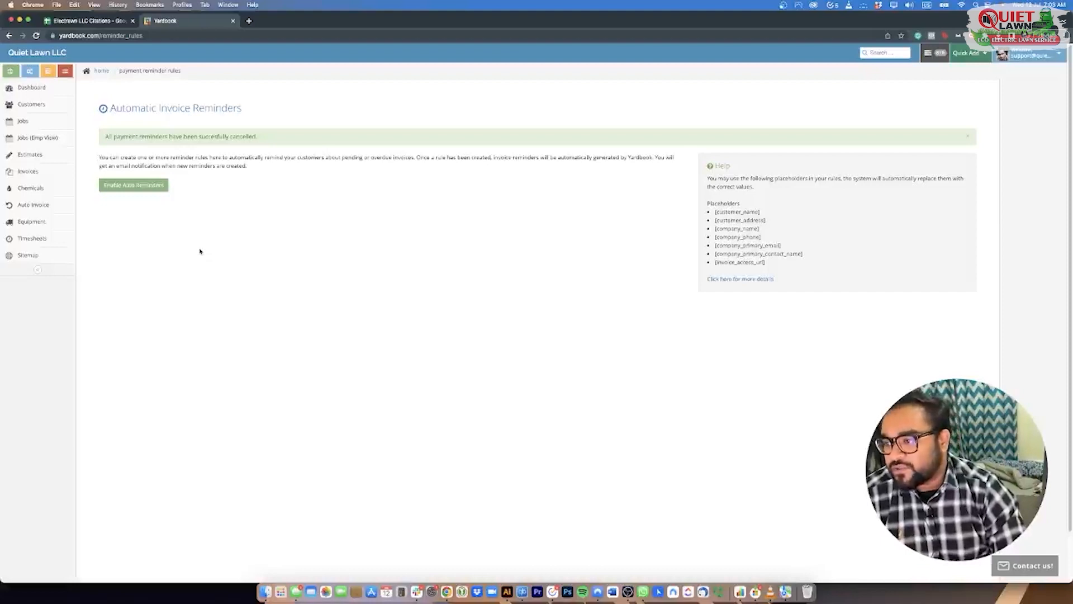
Step: Enable automatic invoice reminders for the company account
{"action": "left_click", "coordinate": [151, 190]}
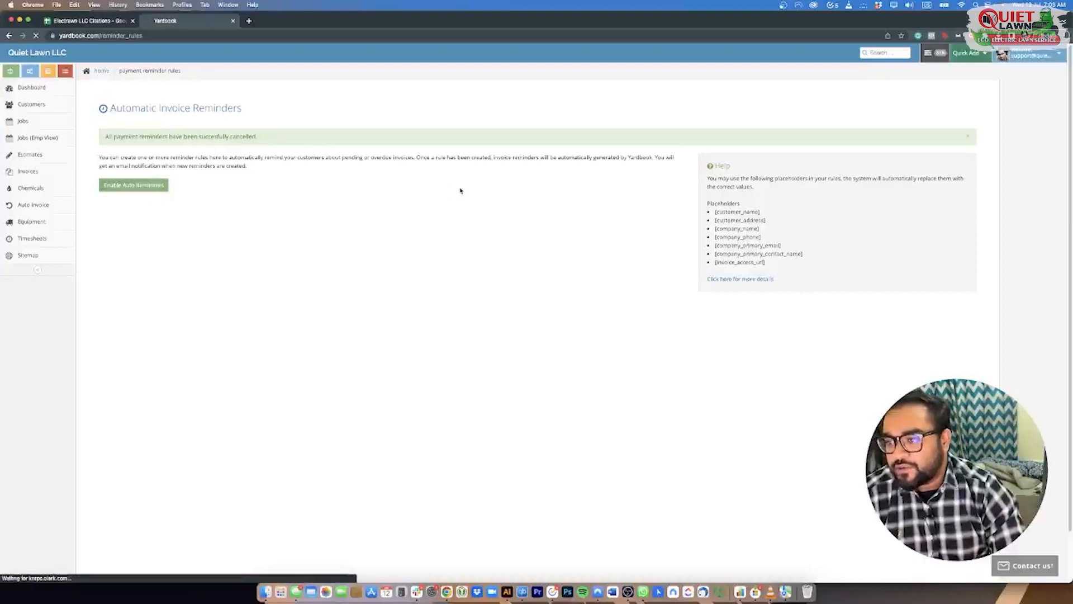
{"action": "scroll", "coordinate": [448, 217], "scroll_direction": "down", "scroll_amount": 4}
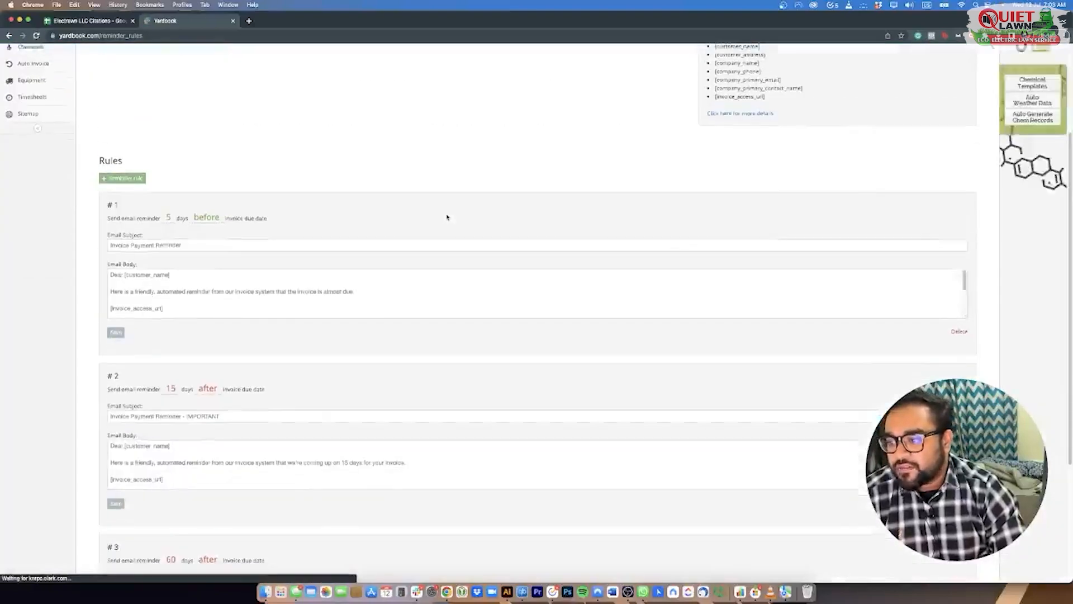
{"action": "scroll", "coordinate": [448, 217], "scroll_direction": "up", "scroll_amount": 4}
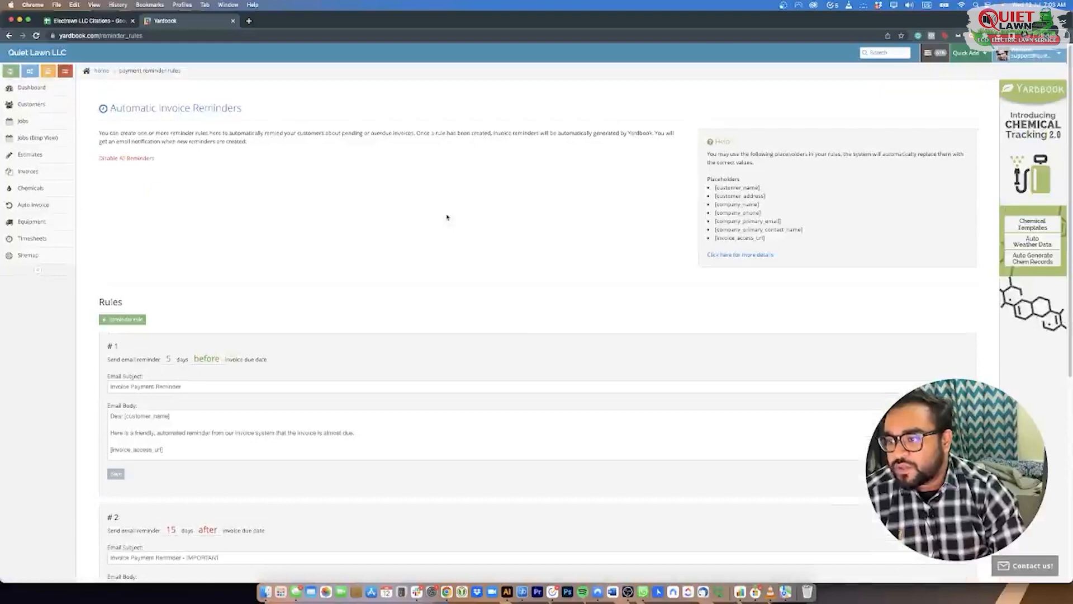
Step: Examine the default reminder rules, including their timing relative to the invoice due date, email subjects and email bodies
{"action": "scroll", "coordinate": [447, 217], "scroll_direction": "down", "scroll_amount": 4}
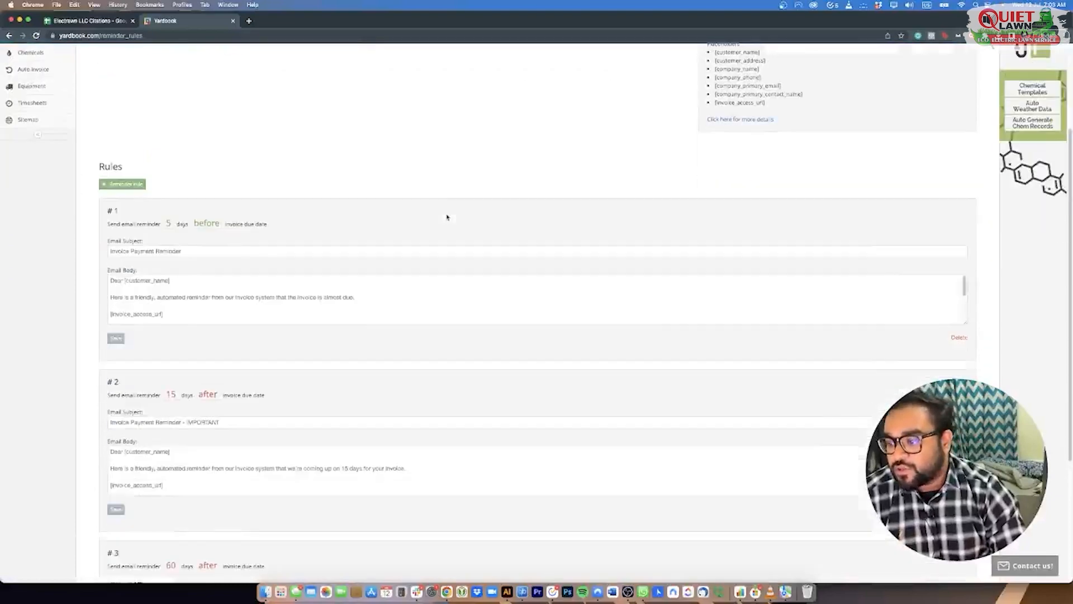
{"action": "scroll", "coordinate": [183, 269], "scroll_direction": "down", "scroll_amount": 3}
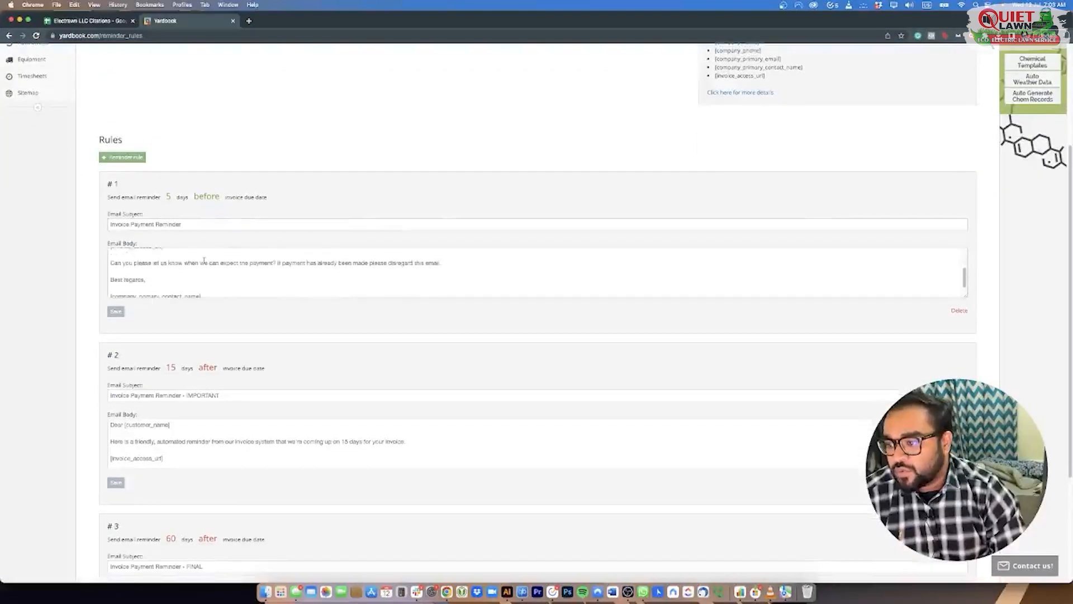
{"action": "scroll", "coordinate": [183, 270], "scroll_direction": "down", "scroll_amount": 2}
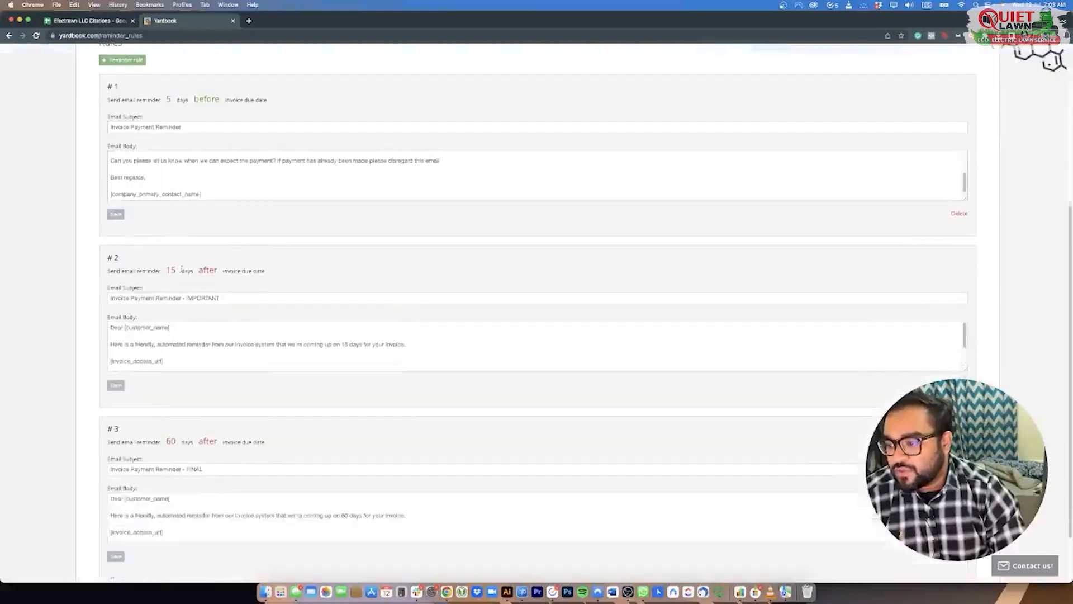
{"action": "scroll", "coordinate": [187, 177], "scroll_direction": "up", "scroll_amount": 4}
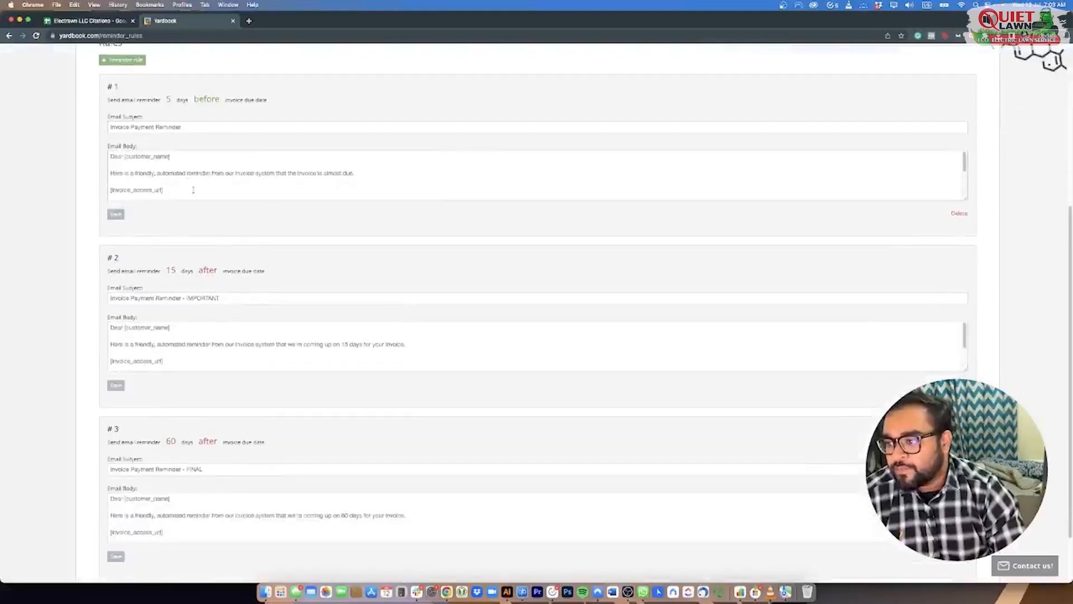
{"action": "scroll", "coordinate": [168, 121], "scroll_direction": "up", "scroll_amount": 1}
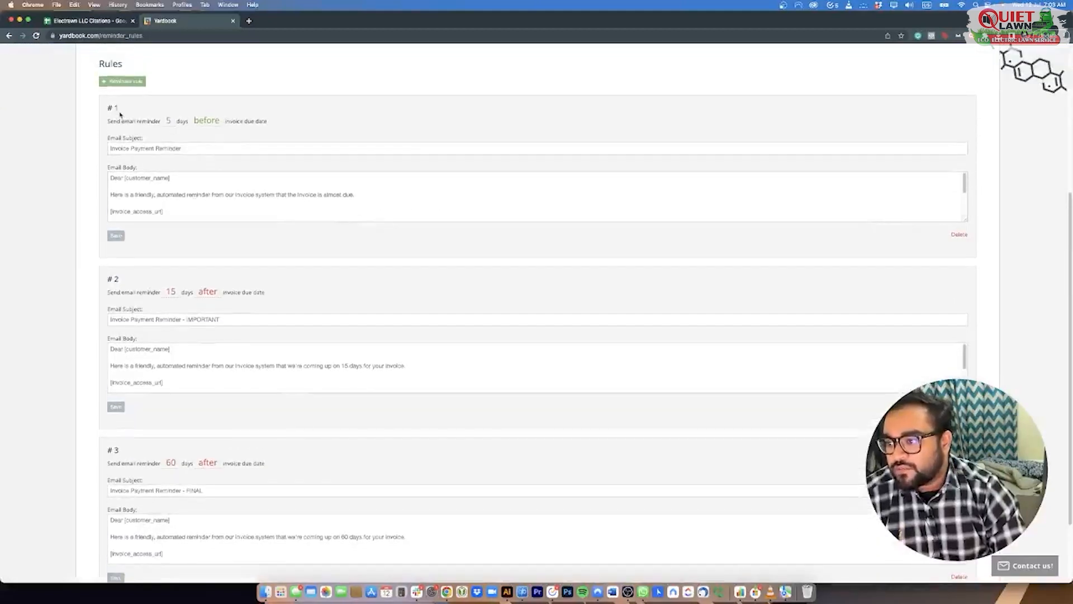
{"action": "scroll", "coordinate": [213, 256], "scroll_direction": "down", "scroll_amount": 1}
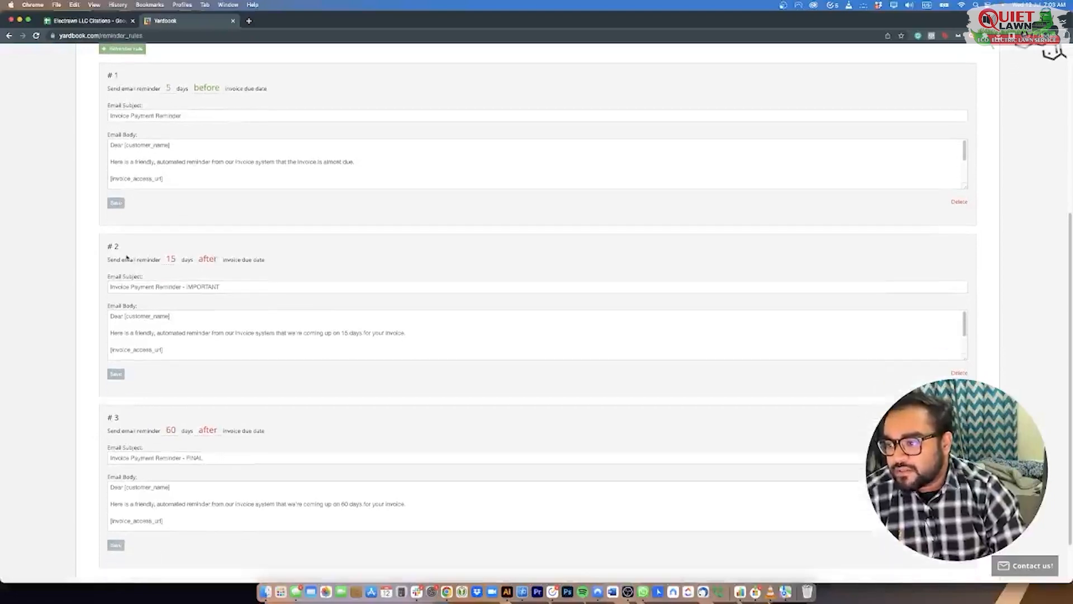
{"action": "scroll", "coordinate": [173, 266], "scroll_direction": "down", "scroll_amount": 3}
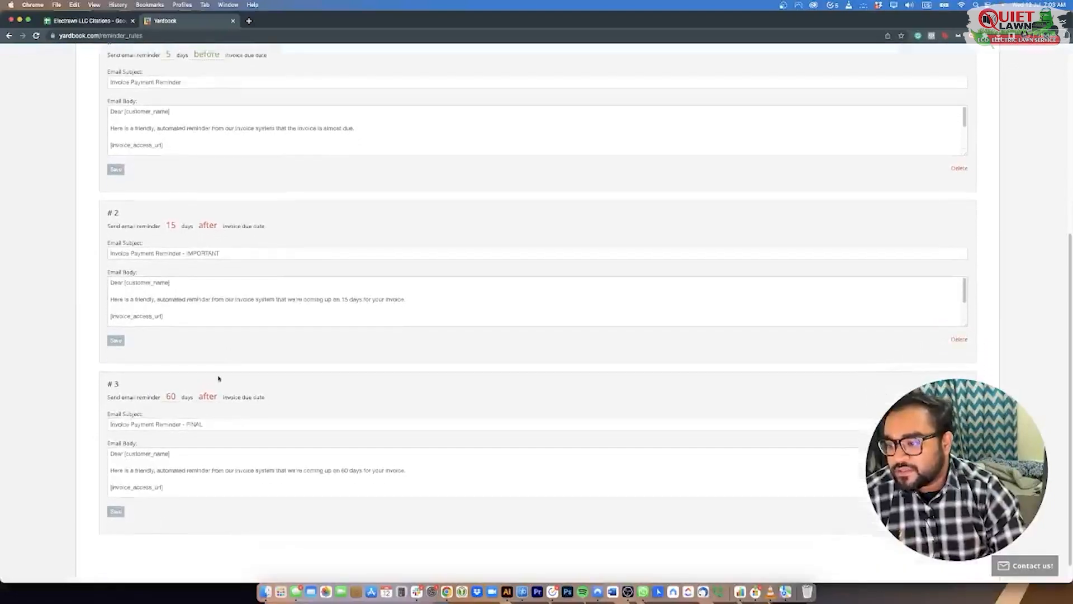
{"action": "scroll", "coordinate": [171, 395], "scroll_direction": "up", "scroll_amount": 3}
{"action": "scroll", "coordinate": [172, 388], "scroll_direction": "down", "scroll_amount": 1}
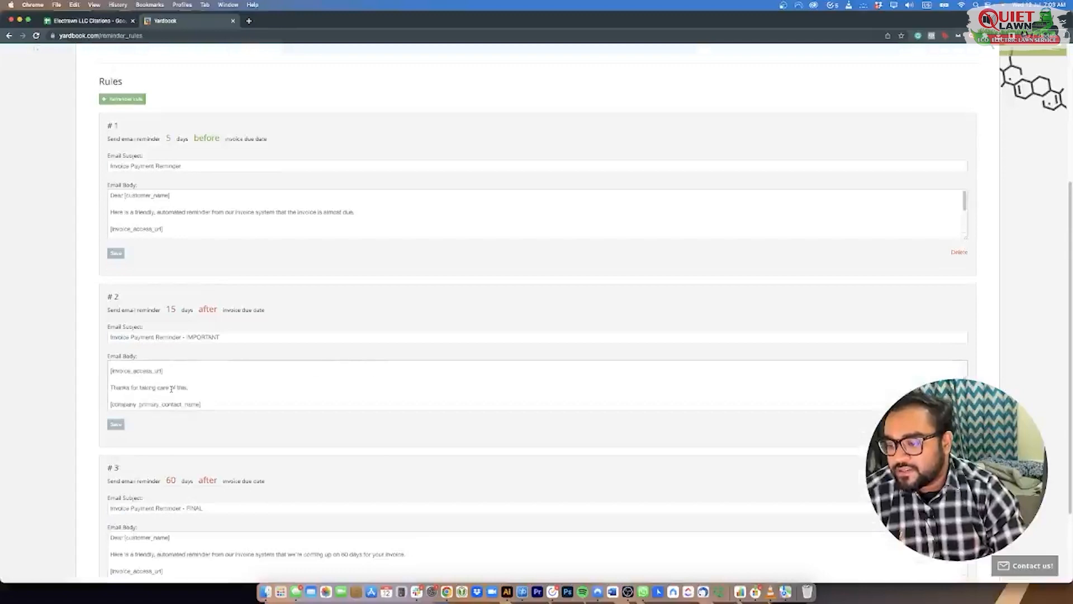
{"action": "scroll", "coordinate": [171, 388], "scroll_direction": "down", "scroll_amount": 2}
{"action": "scroll", "coordinate": [229, 347], "scroll_direction": "up", "scroll_amount": 3}
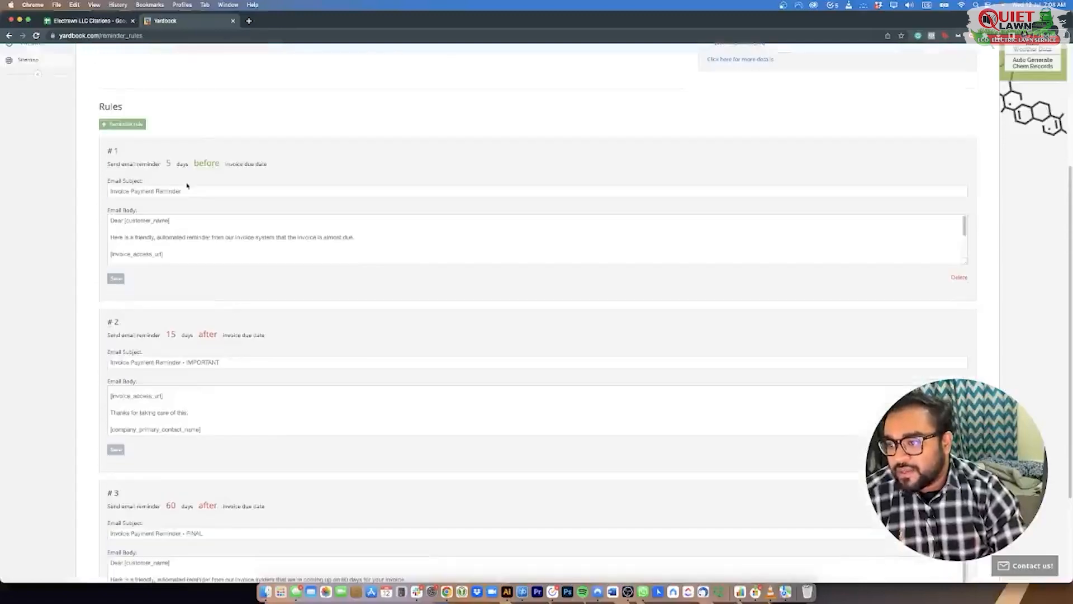
Step: Set rule #1 to send 2 days before the invoice due date and rule #2 to send 5 days after it
{"action": "left_click", "coordinate": [170, 163]}
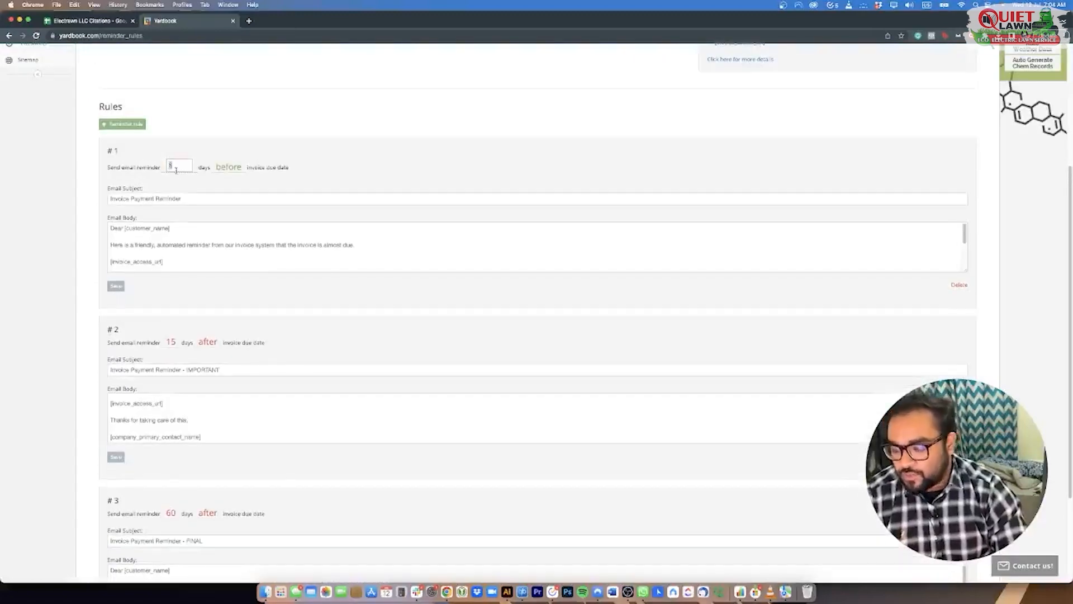
{"action": "type", "text": "2"}
{"action": "left_click", "coordinate": [172, 342]}
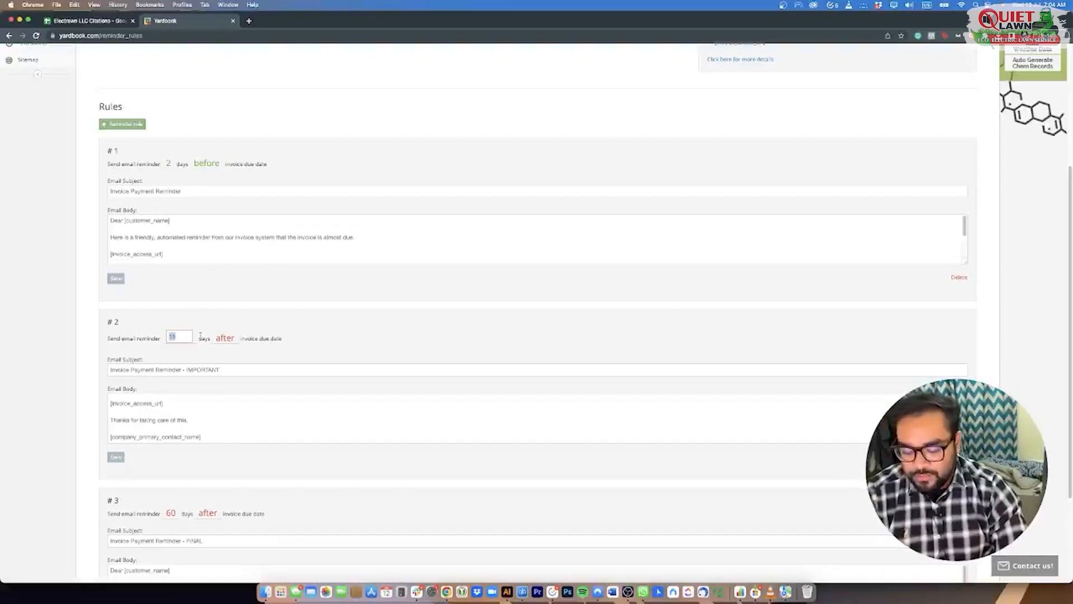
{"action": "type", "text": "5"}
{"action": "left_click", "coordinate": [295, 314]}
Step: Set rule #3, the final payment reminder, to send 8 days after the invoice due date
{"action": "scroll", "coordinate": [336, 383], "scroll_direction": "down", "scroll_amount": 3}
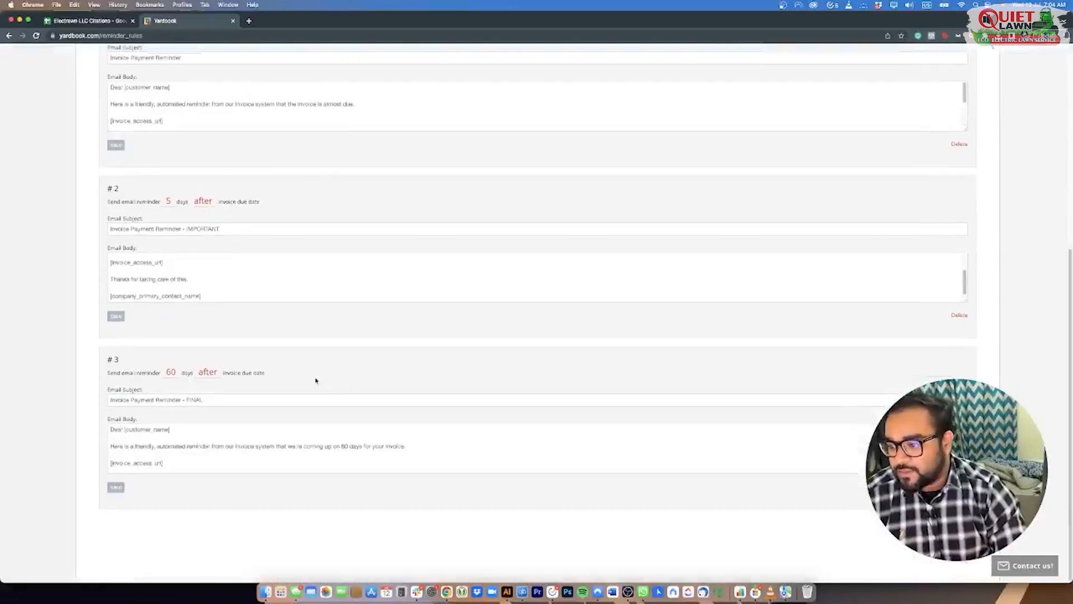
{"action": "left_click", "coordinate": [170, 373]}
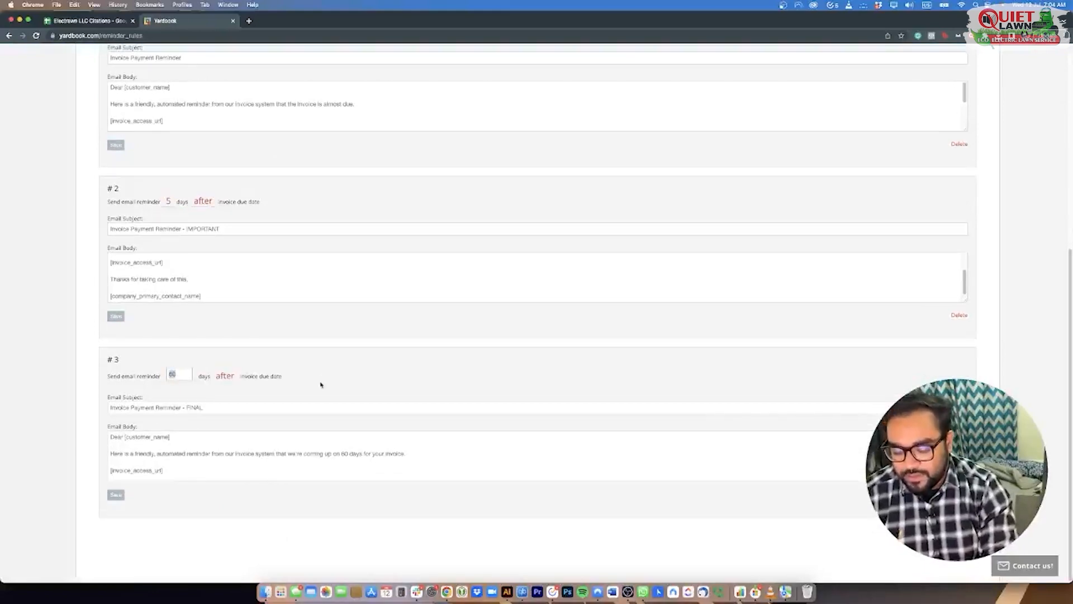
{"action": "type", "text": "8"}
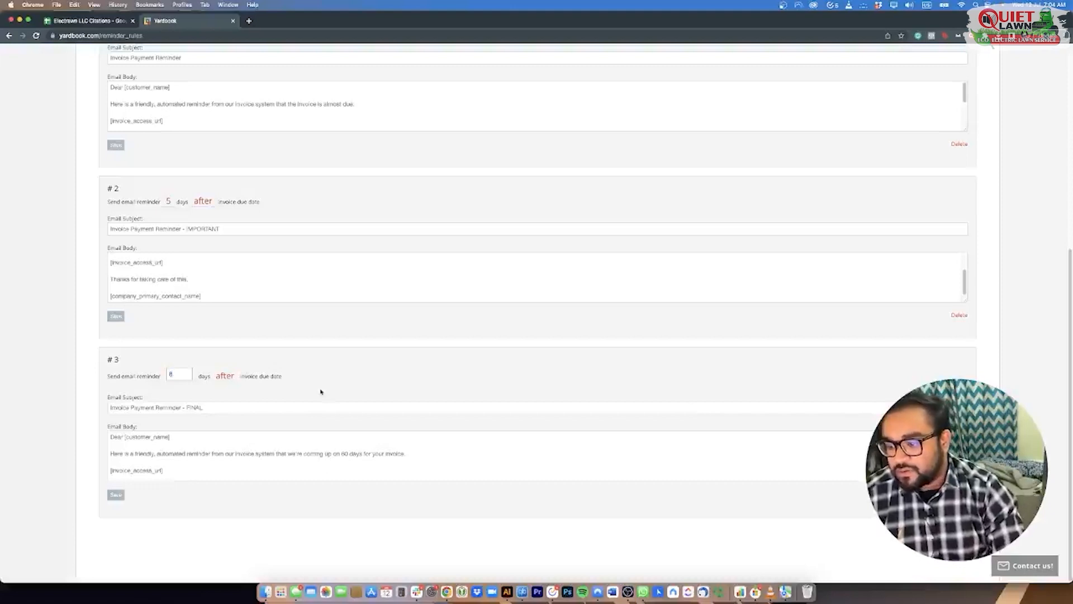
{"action": "left_click", "coordinate": [380, 524]}
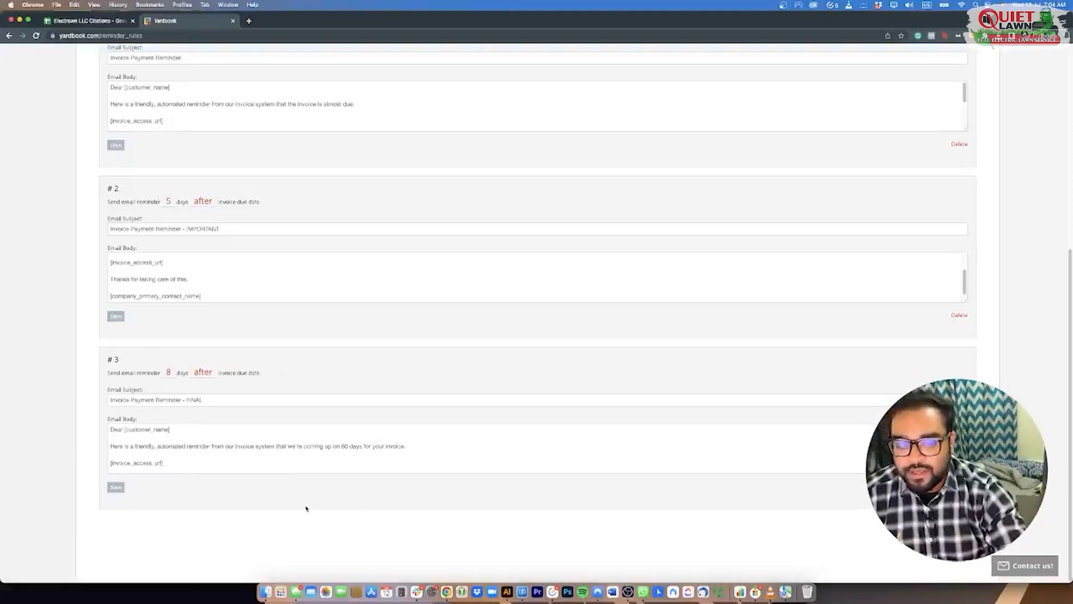
Step: Review the email subject and message body of each of the three invoice reminder rules
{"action": "scroll", "coordinate": [307, 509], "scroll_direction": "up", "scroll_amount": 1}
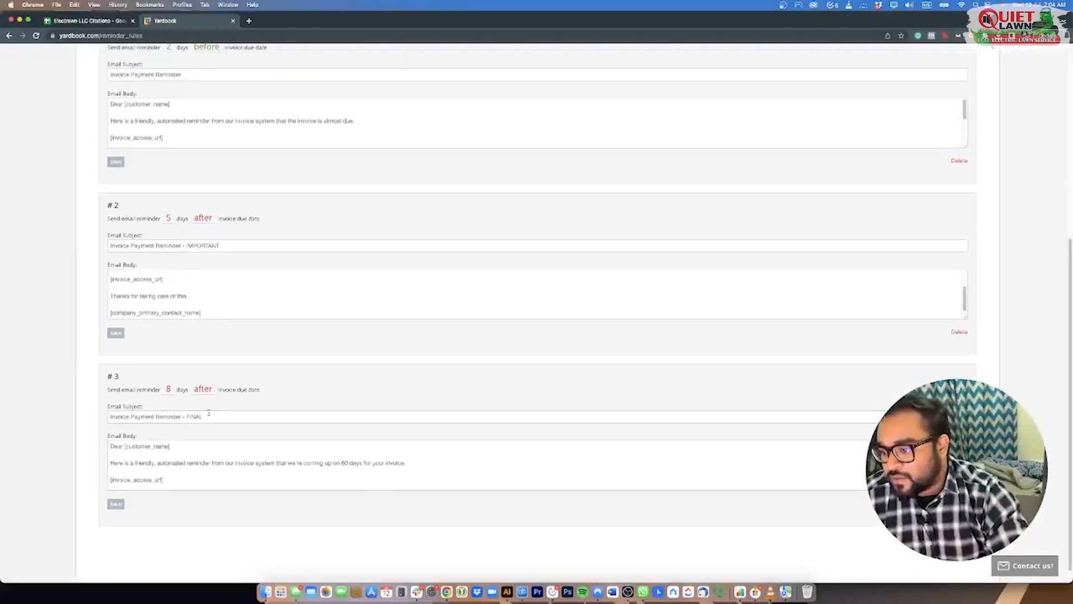
{"action": "scroll", "coordinate": [165, 405], "scroll_direction": "up", "scroll_amount": 6}
{"action": "scroll", "coordinate": [163, 328], "scroll_direction": "down", "scroll_amount": 3}
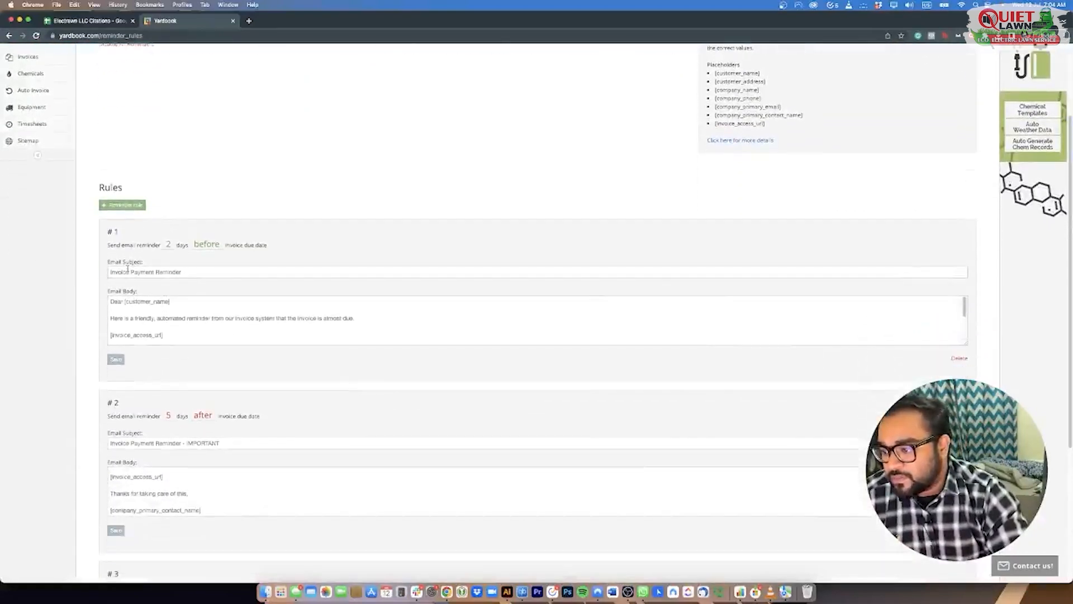
{"action": "scroll", "coordinate": [156, 287], "scroll_direction": "down", "scroll_amount": 3}
{"action": "scroll", "coordinate": [160, 223], "scroll_direction": "down", "scroll_amount": 3}
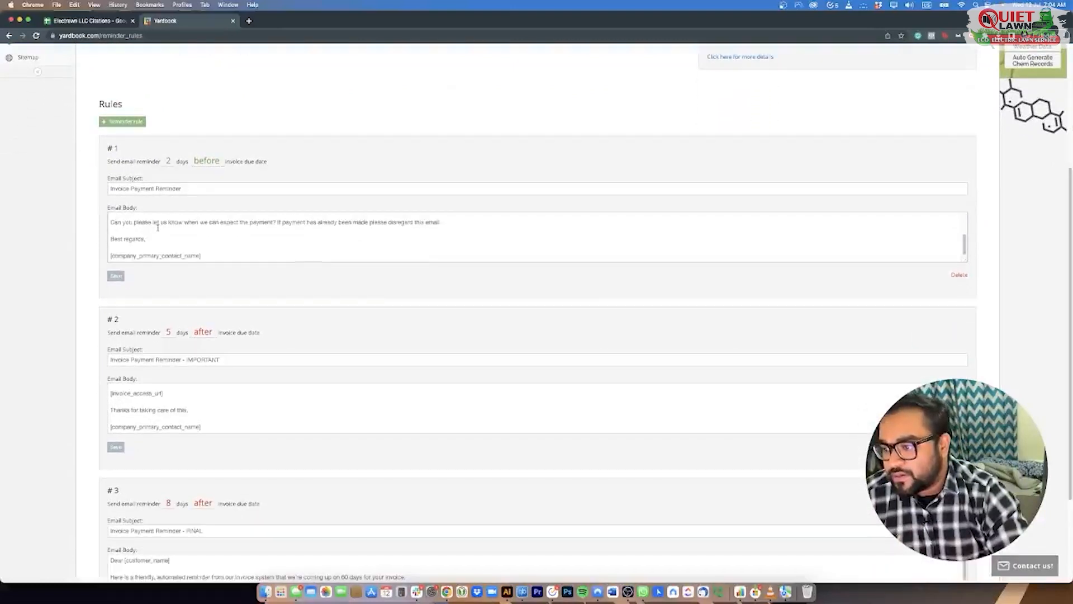
{"action": "scroll", "coordinate": [172, 247], "scroll_direction": "up", "scroll_amount": 3}
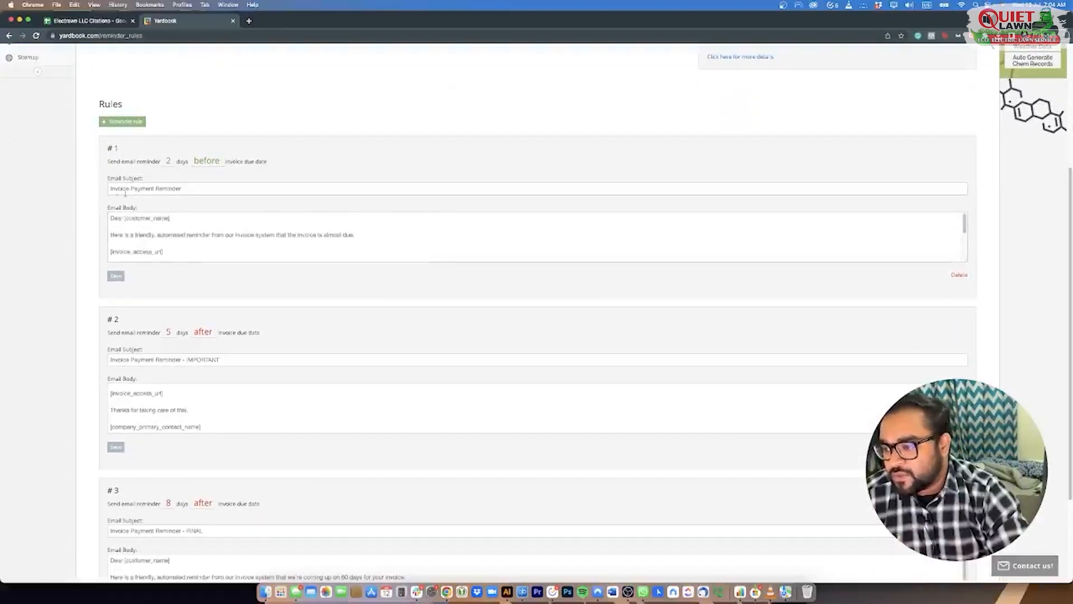
{"action": "scroll", "coordinate": [195, 193], "scroll_direction": "down", "scroll_amount": 2}
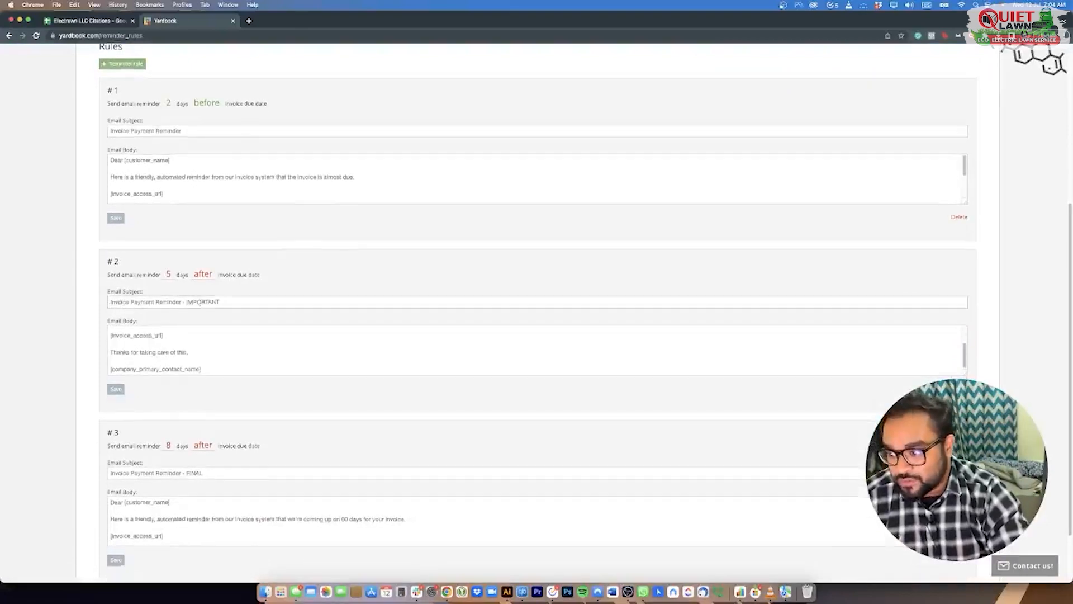
{"action": "scroll", "coordinate": [199, 303], "scroll_direction": "down", "scroll_amount": 3}
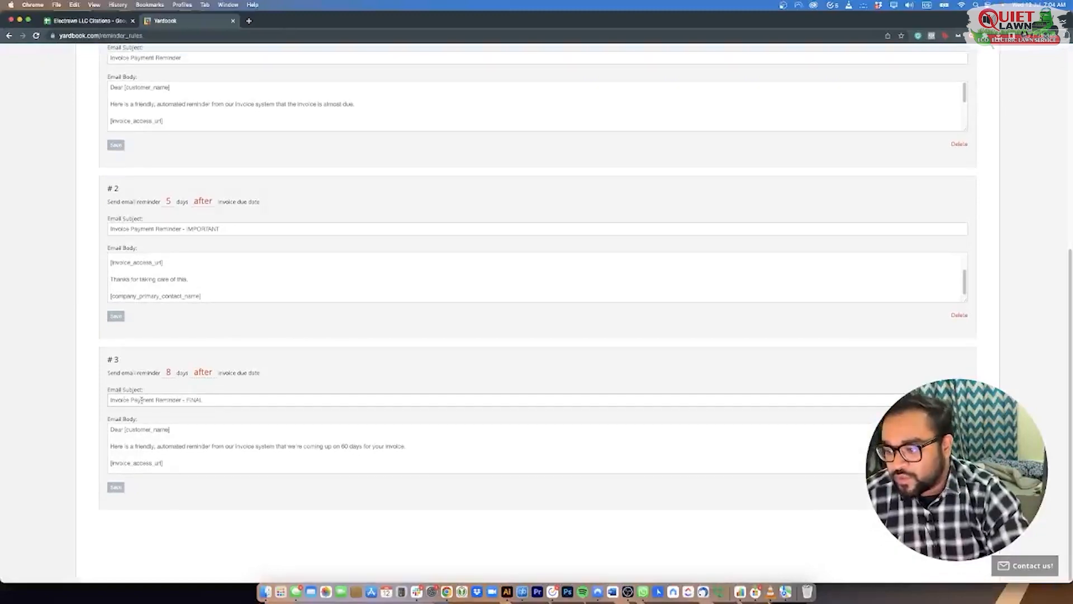
{"action": "scroll", "coordinate": [284, 417], "scroll_direction": "up", "scroll_amount": 6}
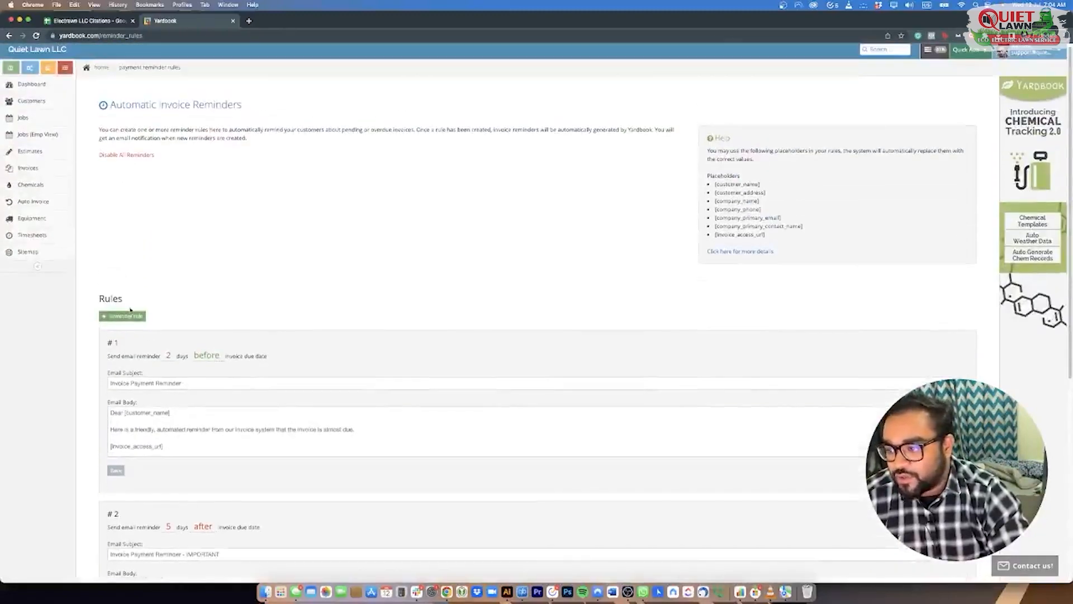
Step: Add a new blank invoice reminder rule, select its email body for editing, and look over the rule list
{"action": "left_click", "coordinate": [125, 319]}
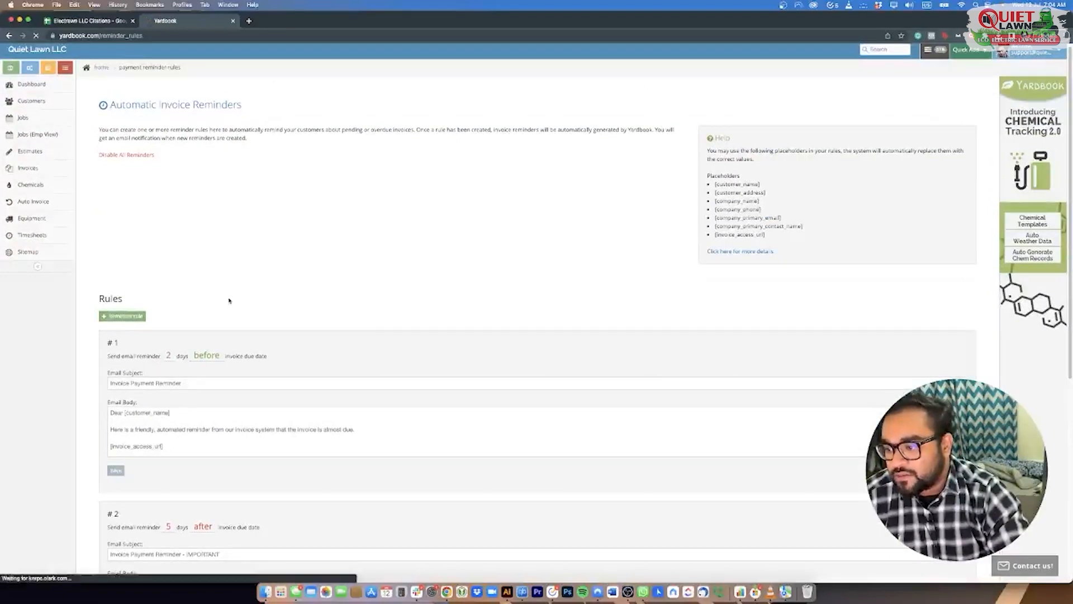
{"action": "left_click", "coordinate": [126, 317]}
{"action": "scroll", "coordinate": [184, 308], "scroll_direction": "down", "scroll_amount": 3}
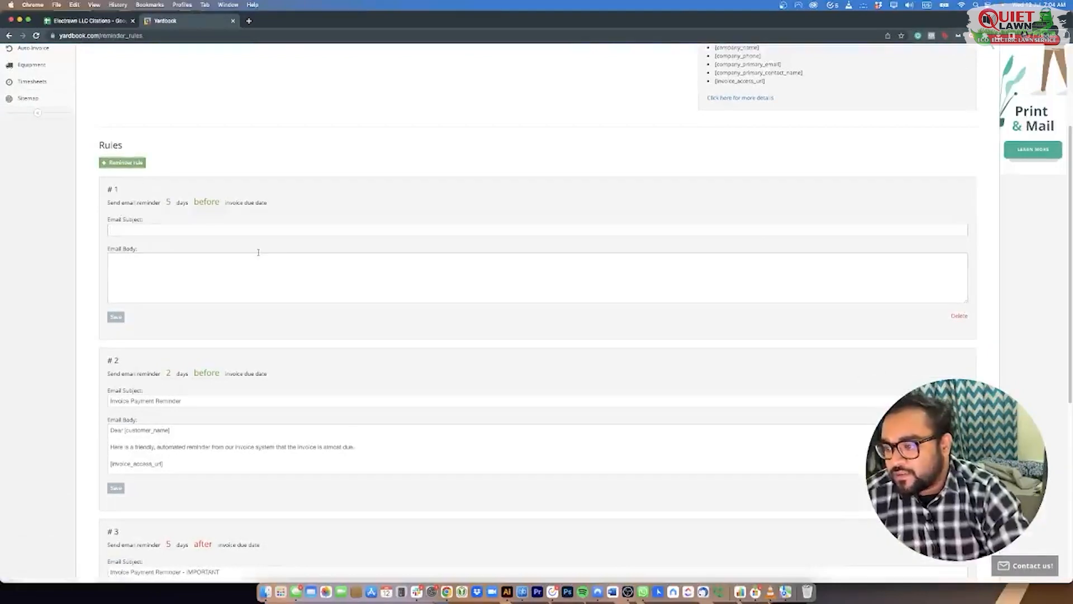
{"action": "left_click", "coordinate": [184, 268]}
{"action": "scroll", "coordinate": [185, 271], "scroll_direction": "down", "scroll_amount": 4}
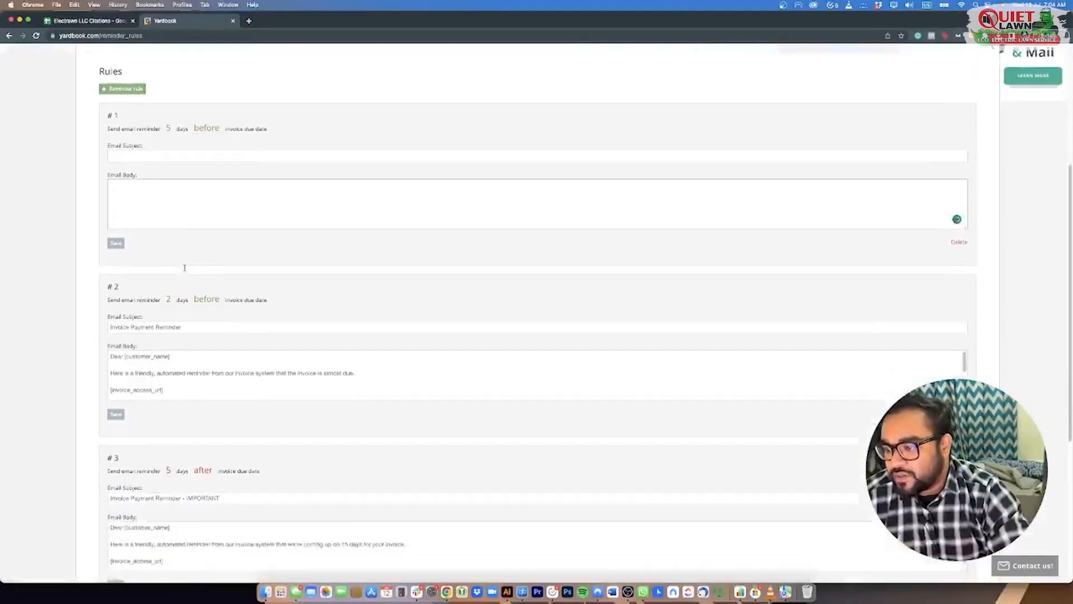
{"action": "scroll", "coordinate": [185, 276], "scroll_direction": "down", "scroll_amount": 3}
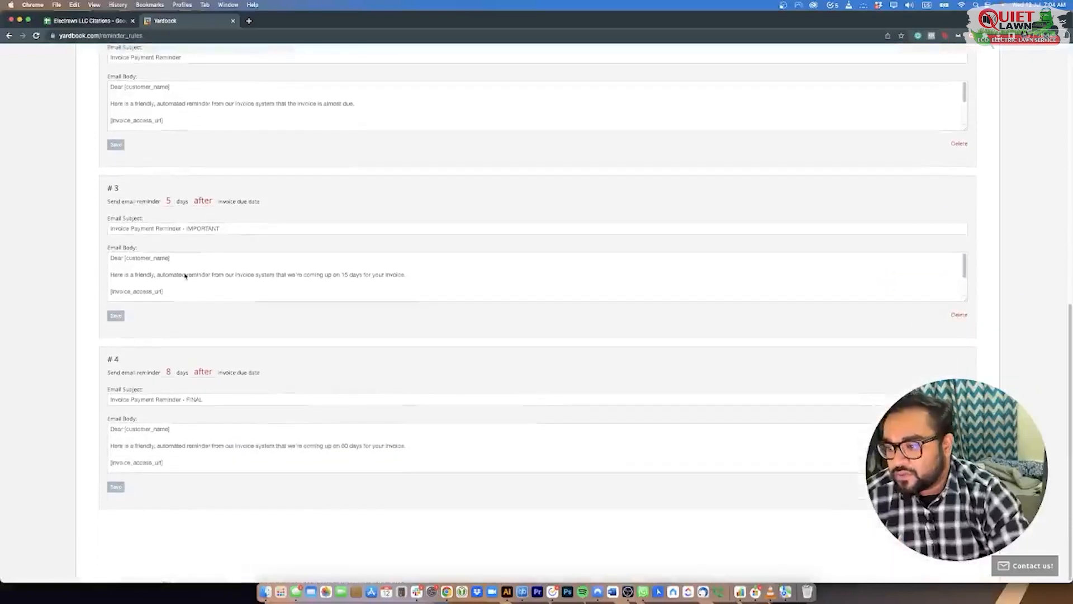
{"action": "scroll", "coordinate": [184, 274], "scroll_direction": "up", "scroll_amount": 6}
{"action": "scroll", "coordinate": [185, 274], "scroll_direction": "down", "scroll_amount": 2}
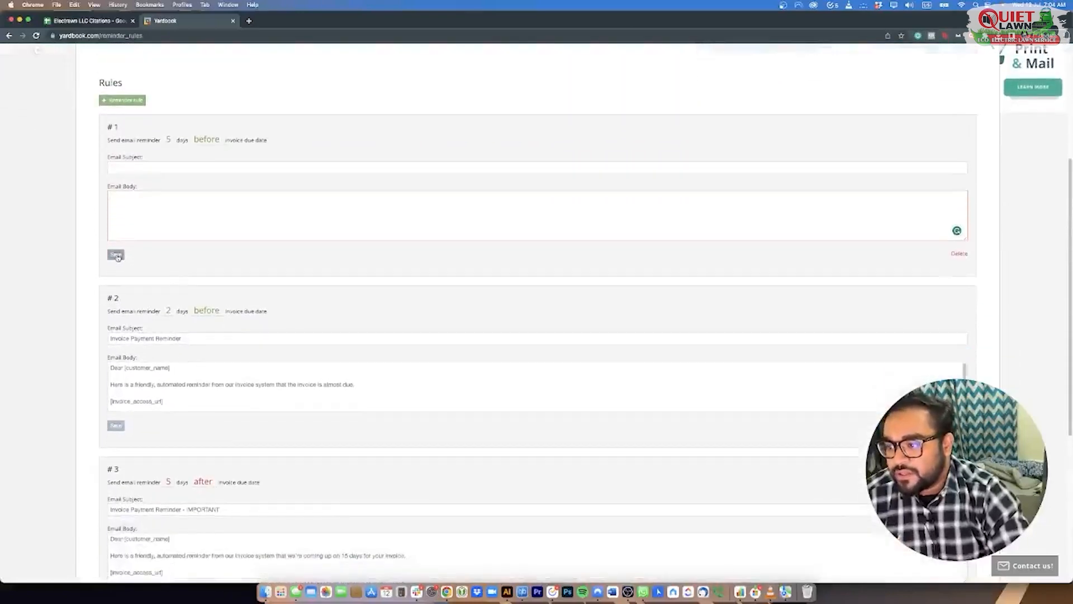
{"action": "scroll", "coordinate": [266, 254], "scroll_direction": "up", "scroll_amount": 3}
{"action": "scroll", "coordinate": [266, 255], "scroll_direction": "up", "scroll_amount": 2}
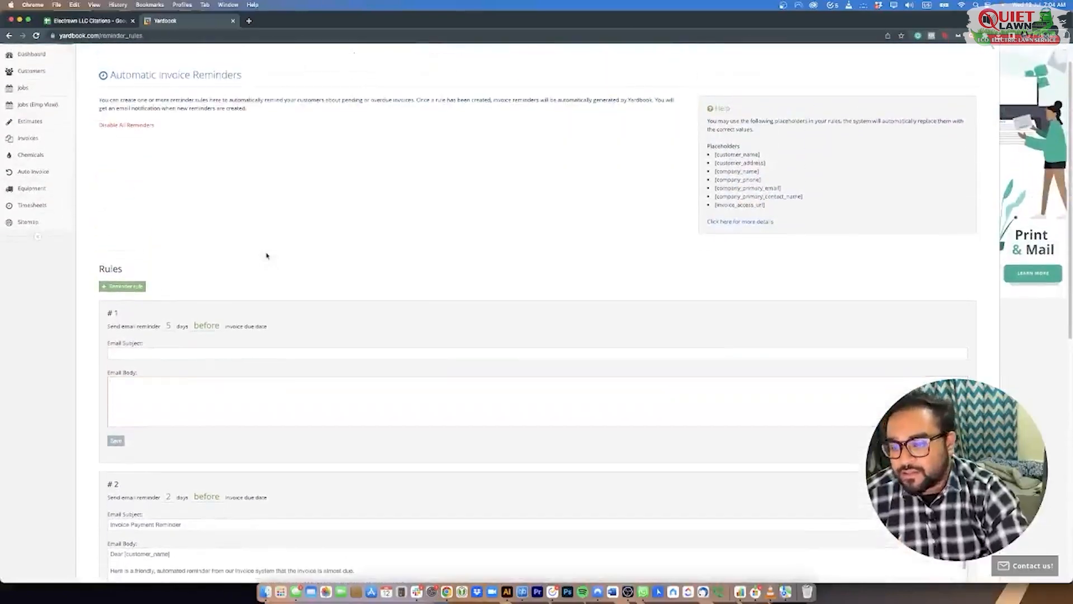